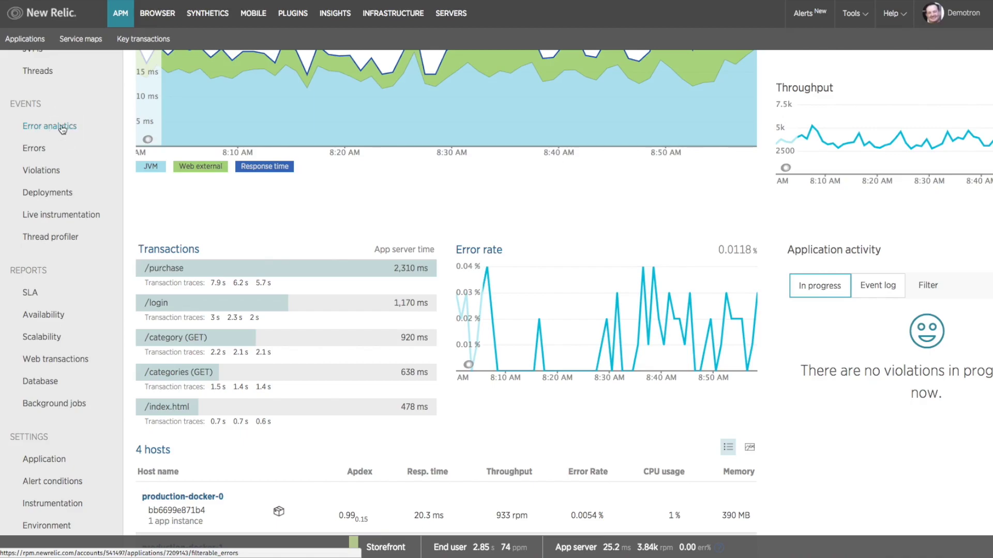
Open Error analytics for the Storefront application and highlight the username query parameter in the /login error message.
left_click(60, 127)
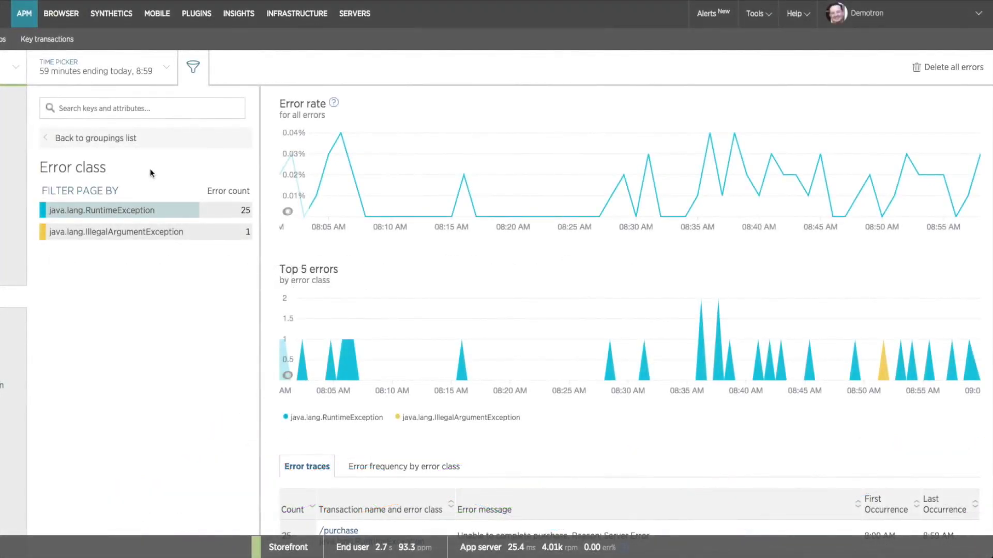
mouse_move(335, 253)
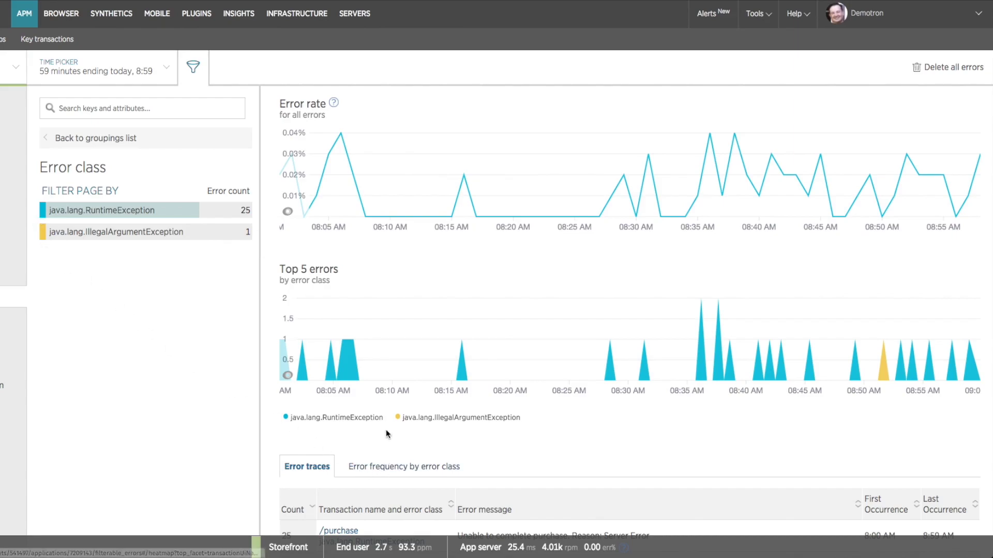
scroll(409, 398, "down", 2)
mouse_move(481, 350)
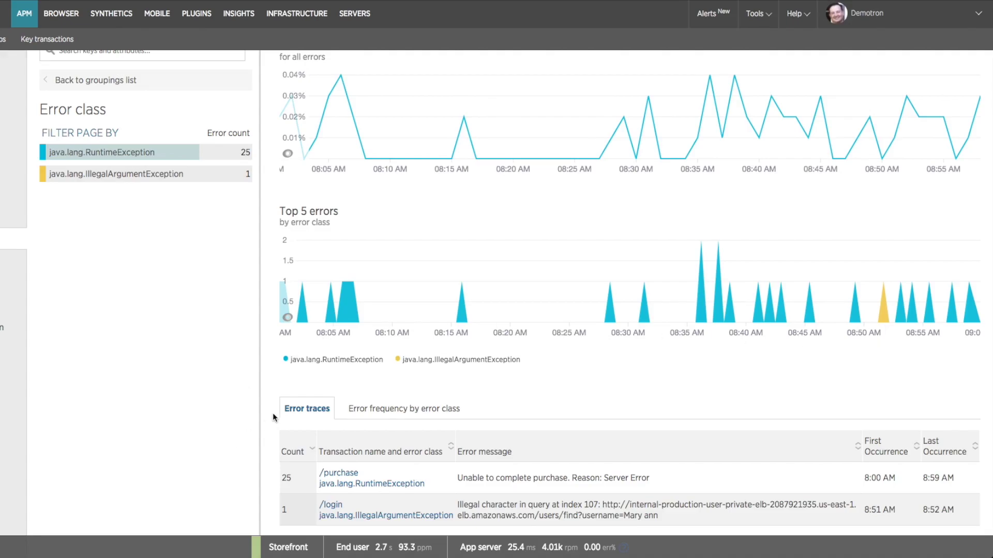
scroll(267, 413, "down", 4)
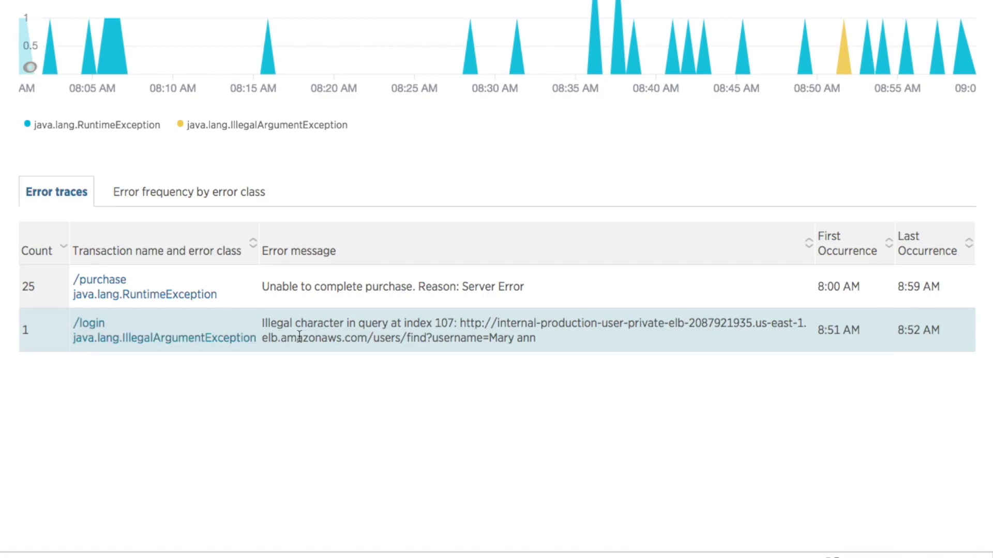
left_click_drag(427, 340, 559, 340)
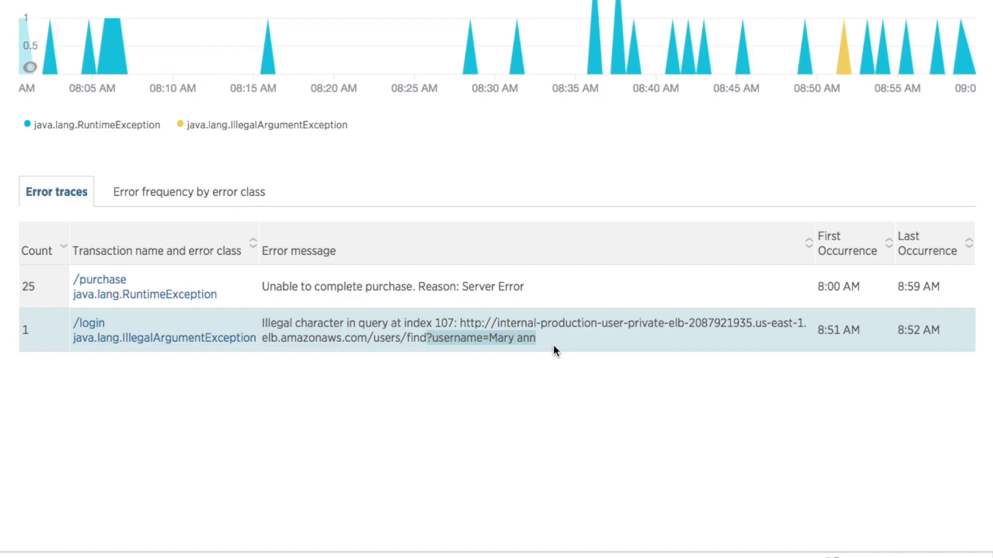
Examine the error frequency by error class and return to the error traces list.
left_click(201, 204)
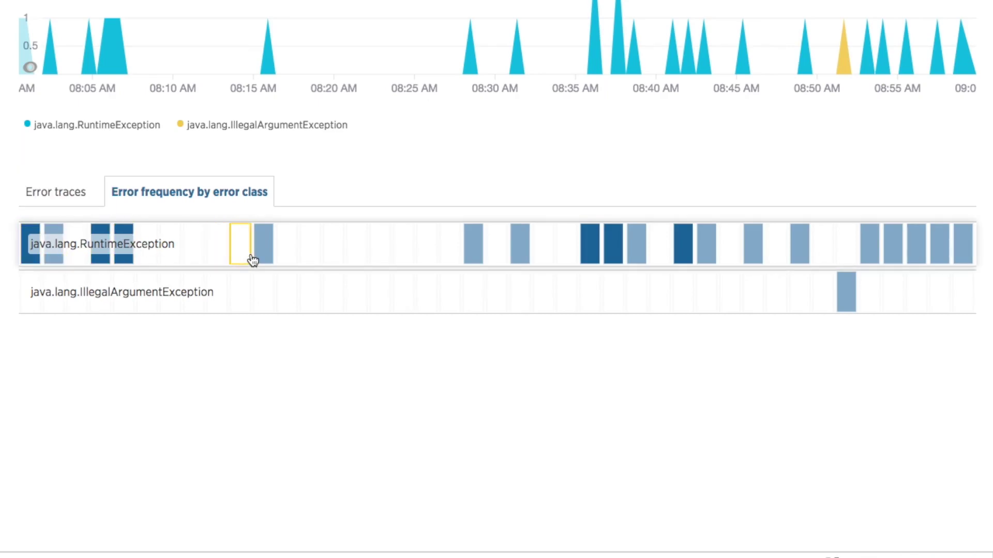
mouse_move(259, 260)
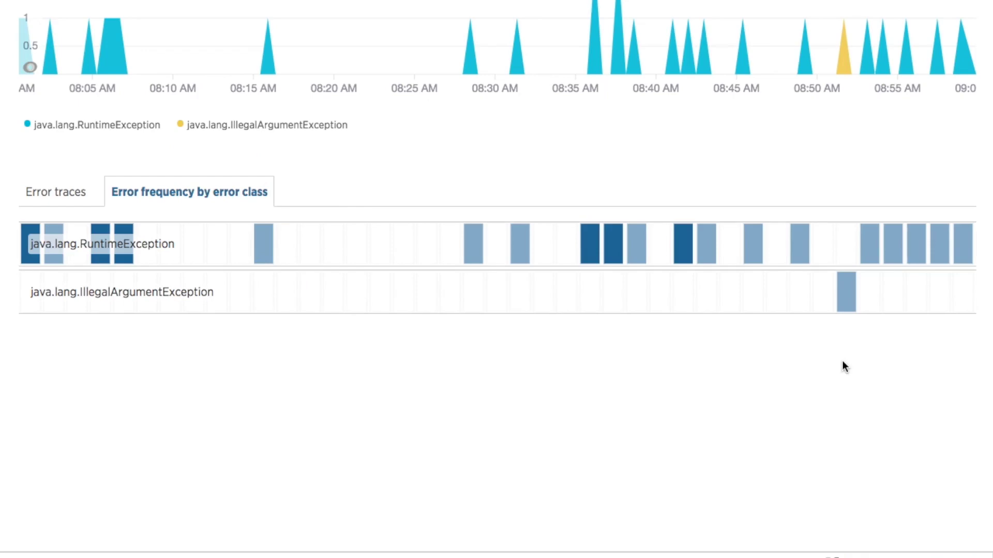
left_click(47, 192)
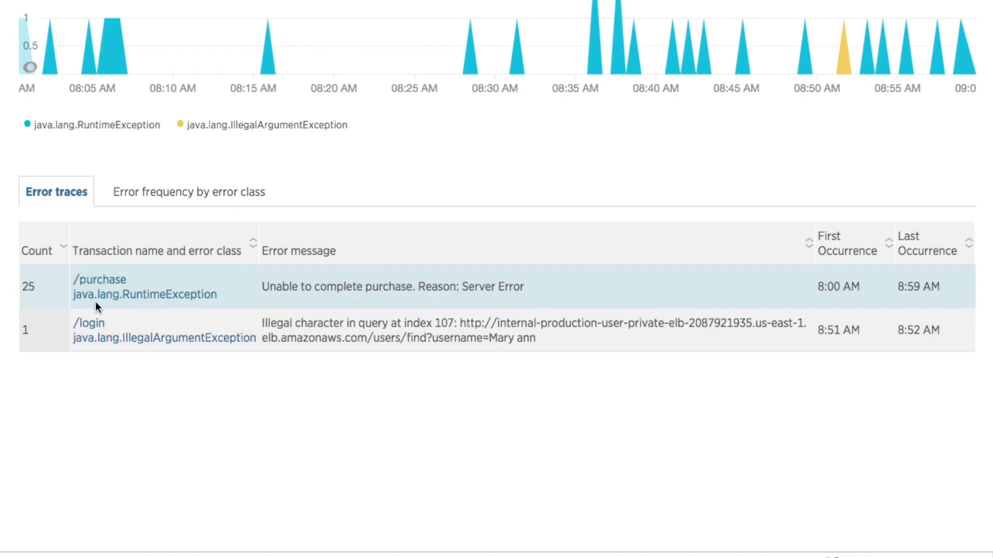
Open the /purchase java.lang.RuntimeException trace and examine its stack trace and error attributes.
left_click(157, 298)
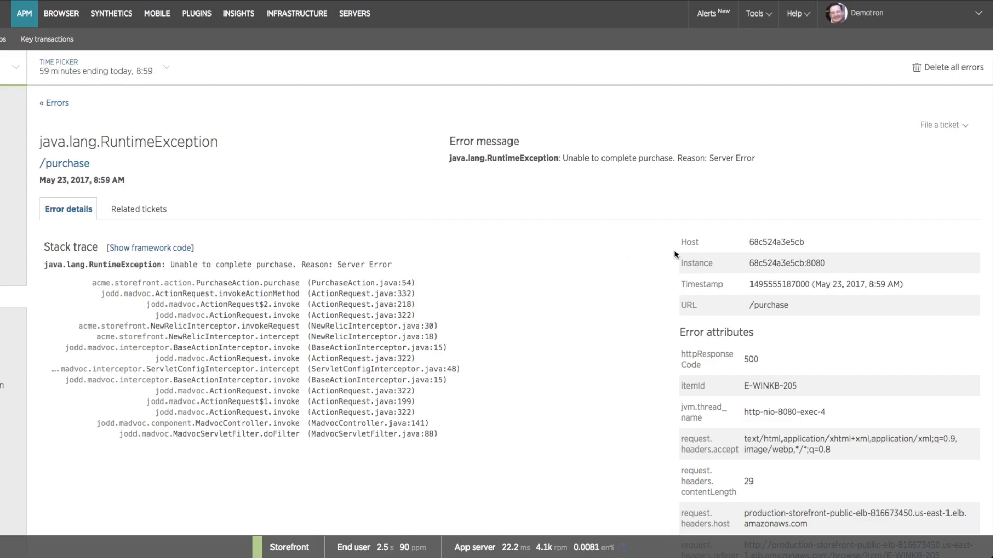
scroll(645, 256, "down", 3)
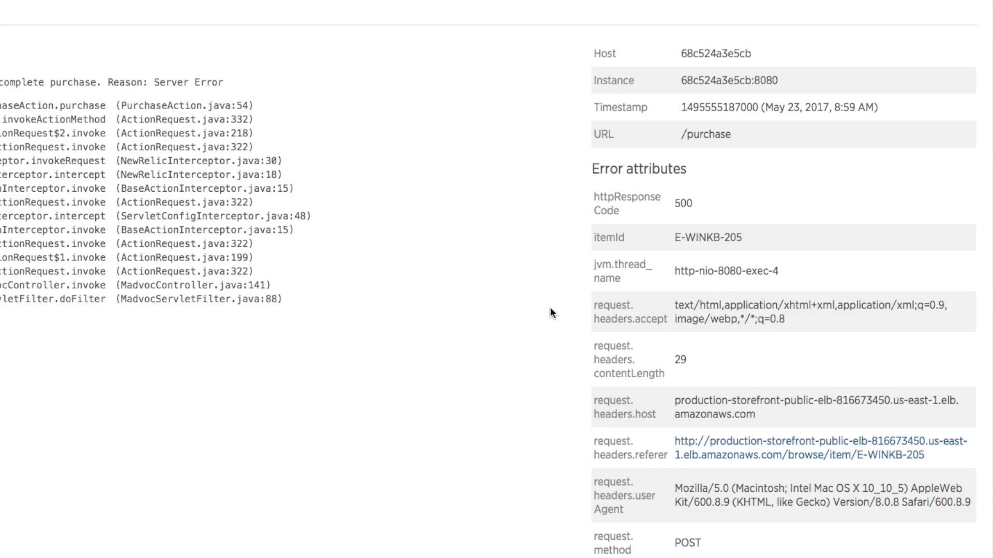
scroll(550, 307, "down", 3)
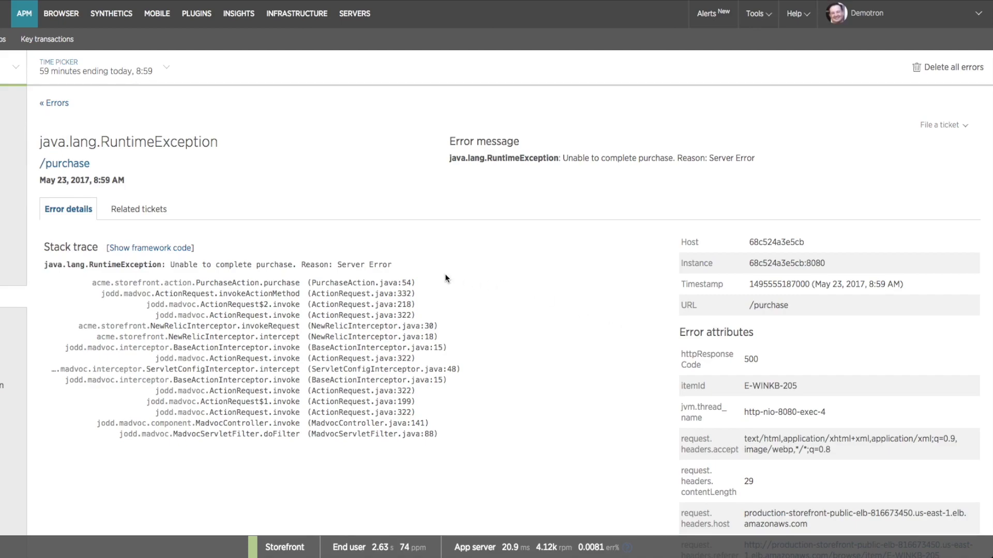
Check the related tickets of the /purchase error and go back to the errors overview.
left_click(150, 213)
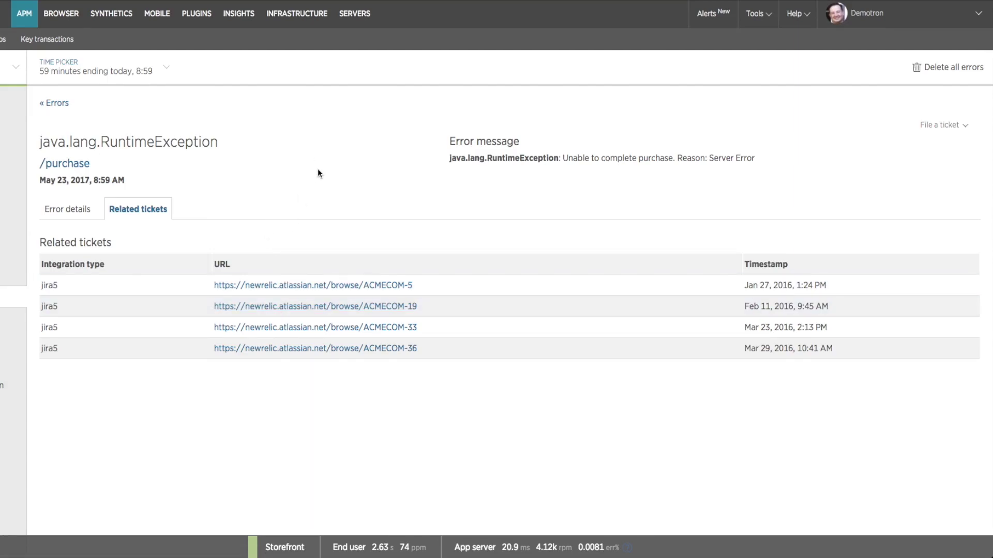
left_click(73, 214)
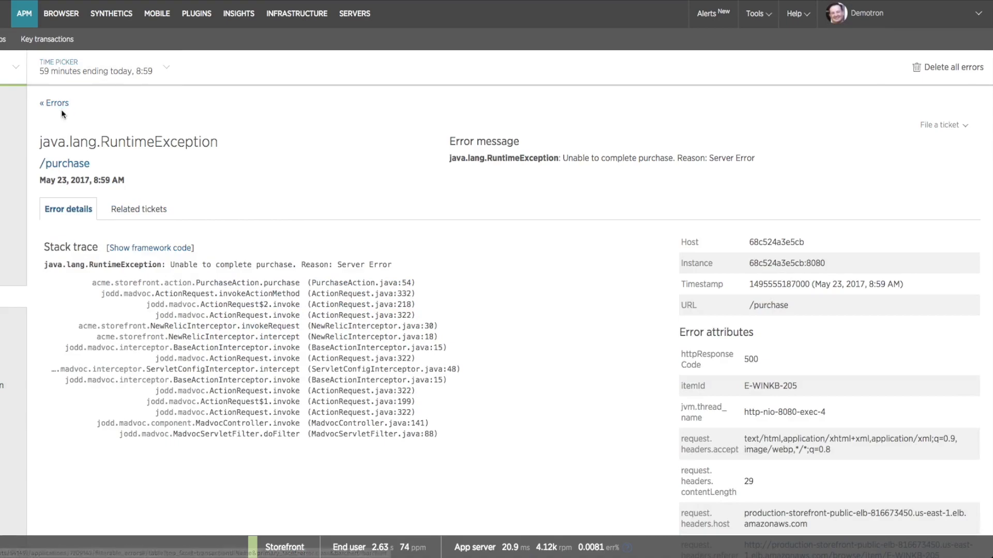
left_click(58, 104)
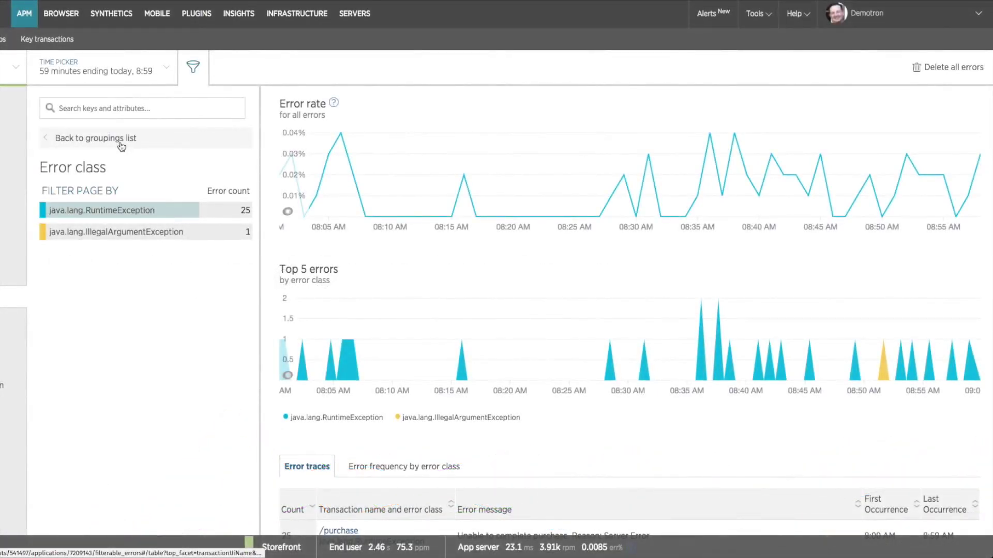
Group the errors page by Host and filter it to host 3485cc73c9e9.
left_click(121, 146)
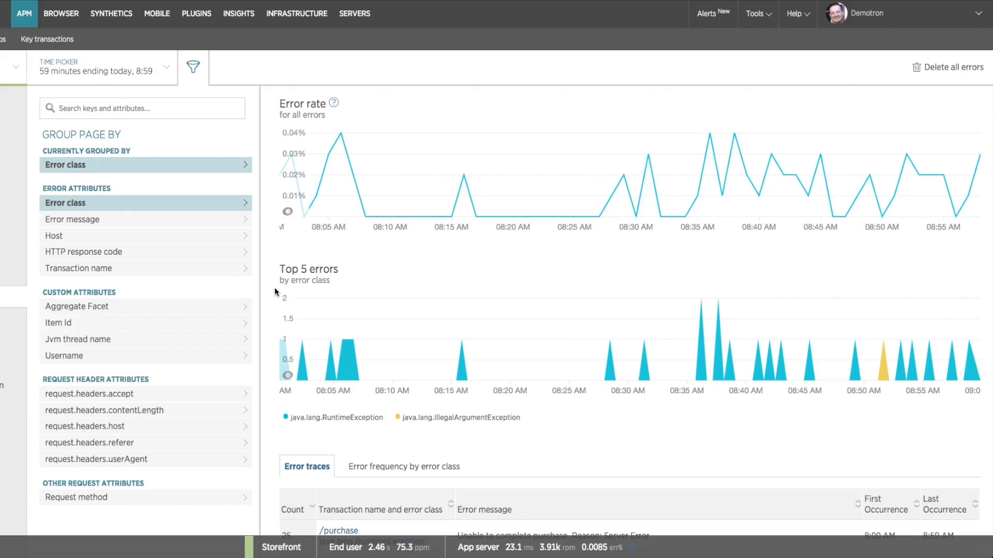
left_click(154, 245)
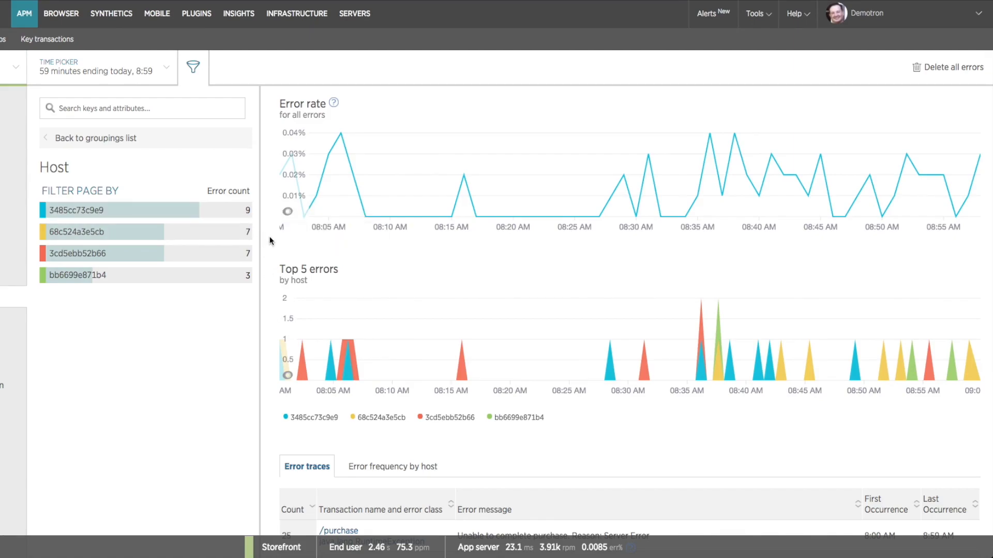
mouse_move(331, 438)
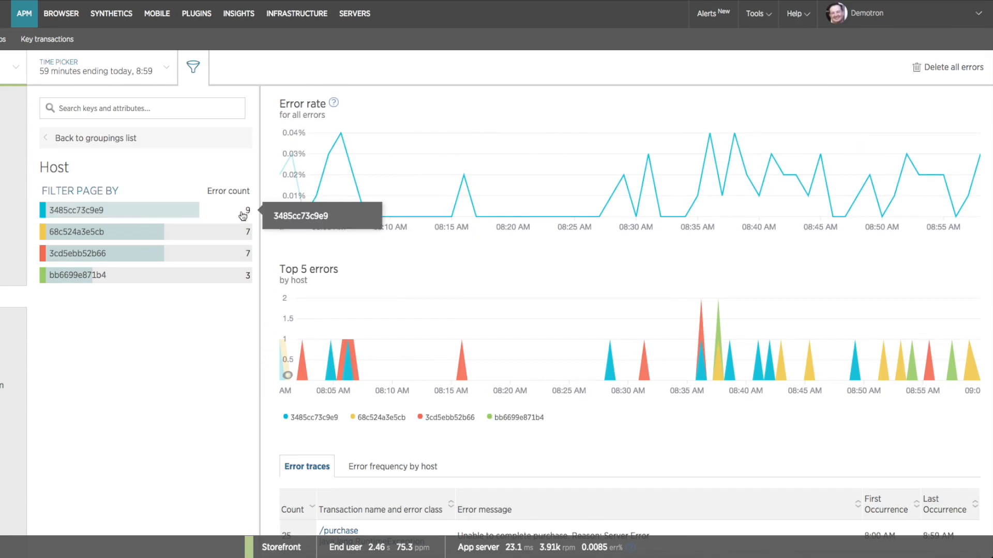
left_click(215, 217)
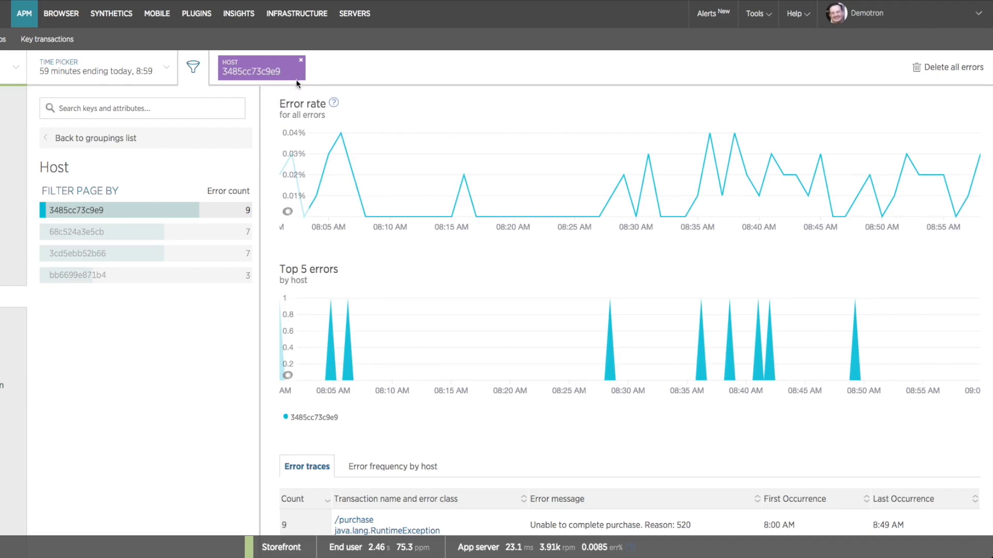
Open the Top 5 errors chart's query in Insights and display it as an area chart.
mouse_move(294, 435)
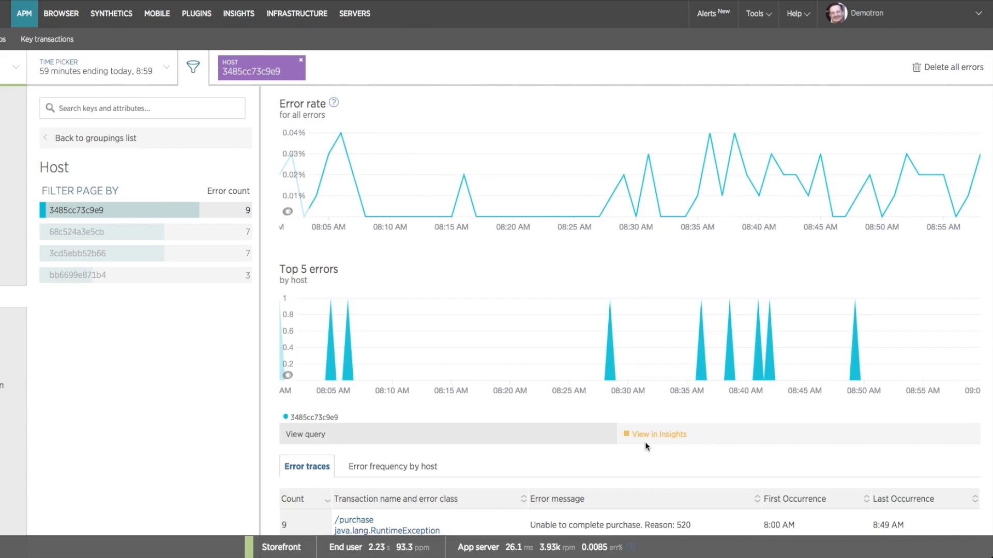
left_click(663, 439)
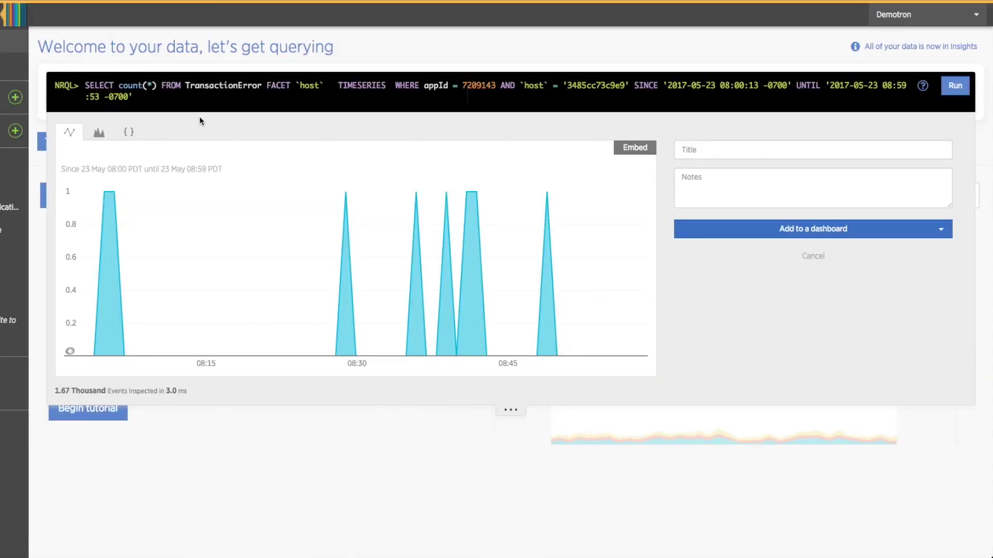
left_click(99, 134)
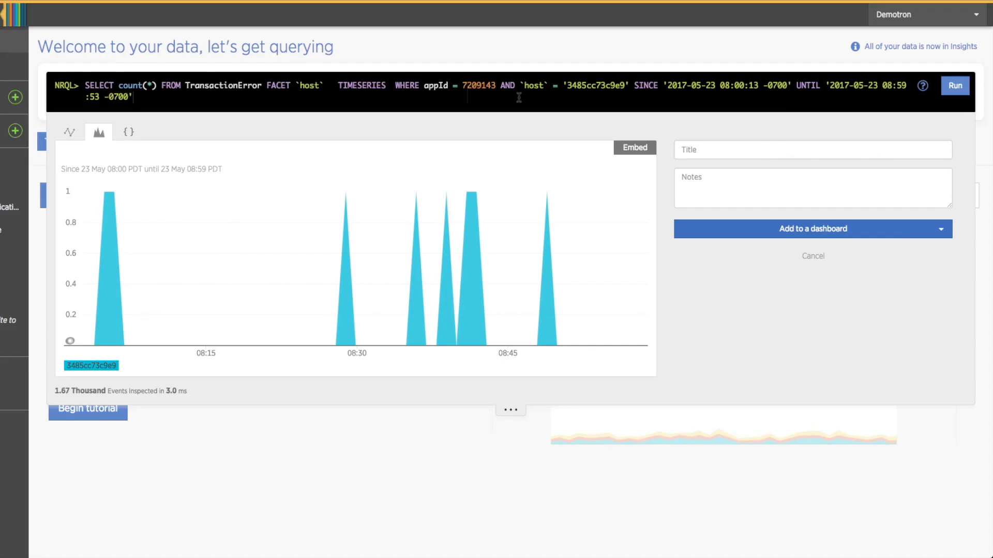
Remove the host = '3485cc73c9e9' condition from the NRQL query, run it and show the result as an area chart.
left_click(505, 86)
left_click_drag(500, 86, 630, 86)
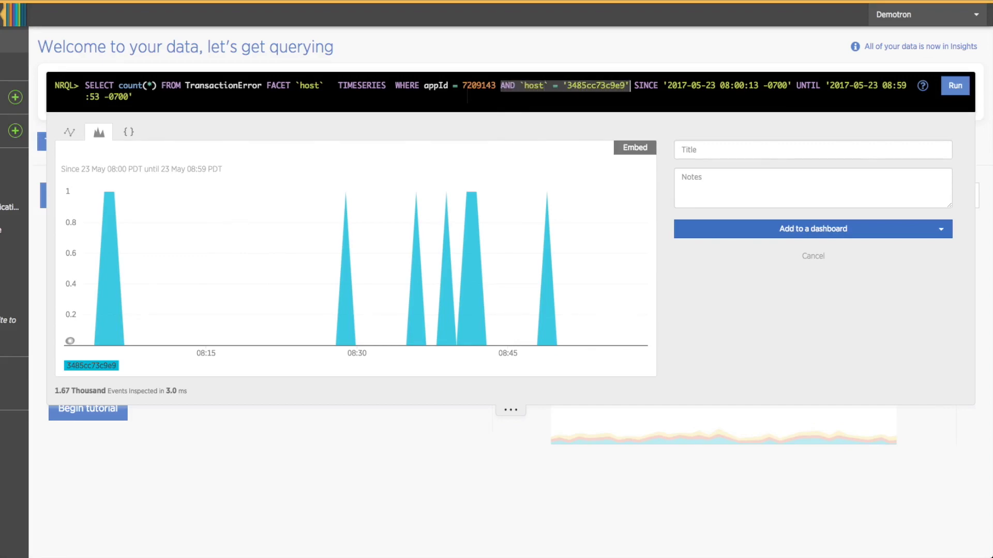
key("BackSpace")
left_click(962, 88)
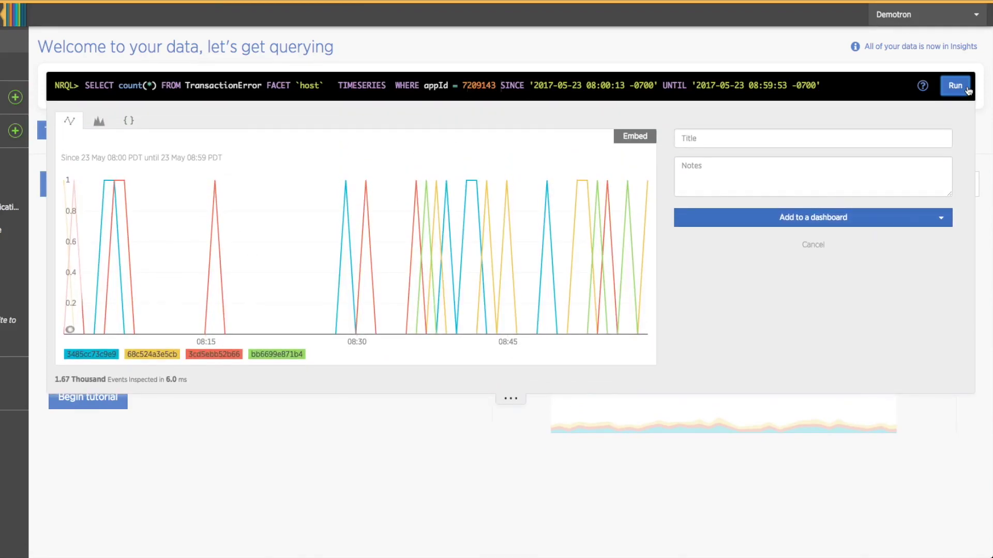
left_click(100, 122)
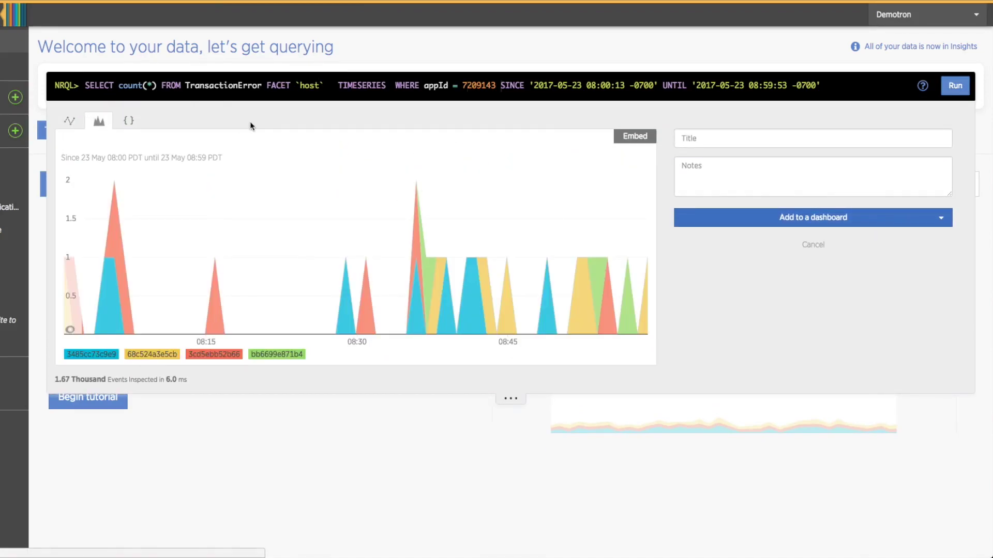
Change the query's FACET attribute to `username`, run it and show the result as an area chart.
left_click_drag(300, 86, 329, 86)
type("username`")
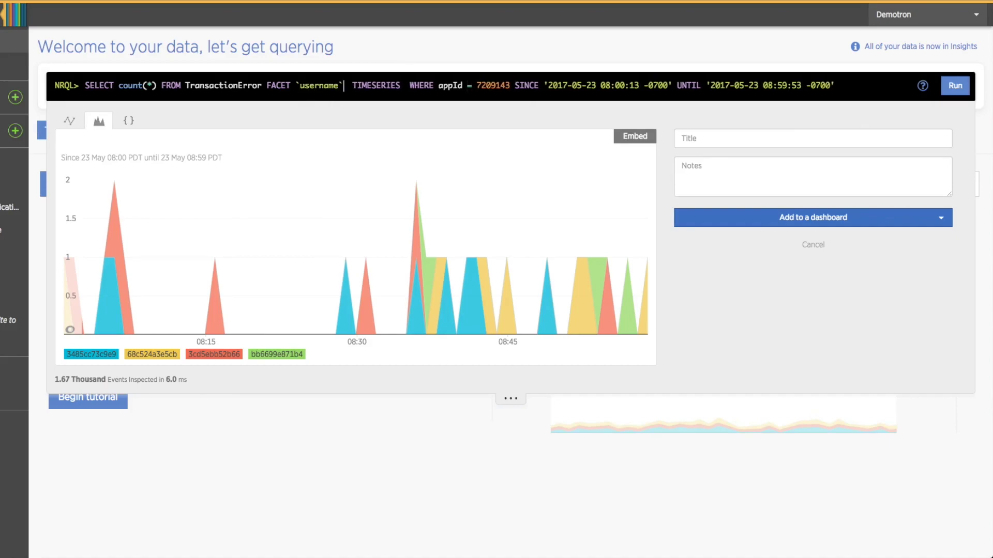
left_click(957, 87)
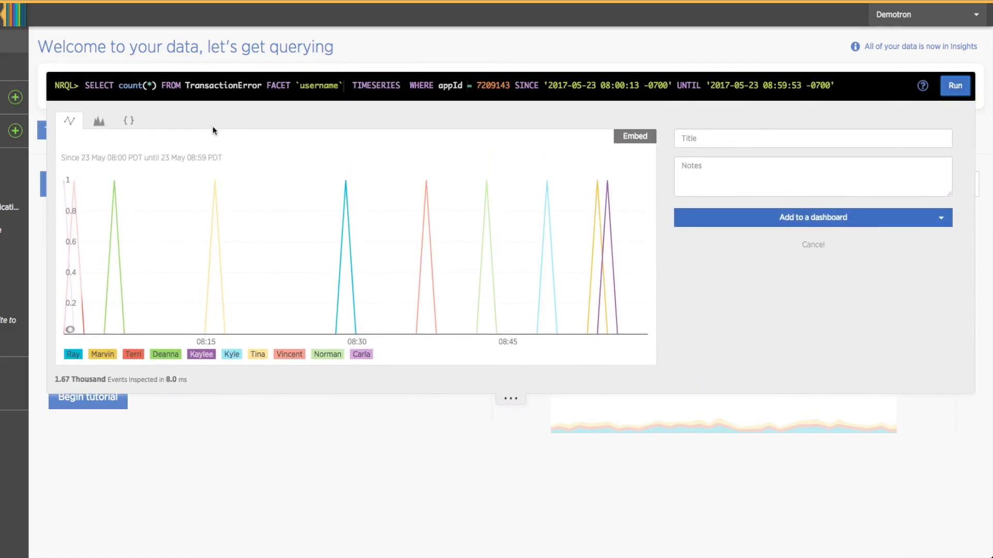
left_click(99, 121)
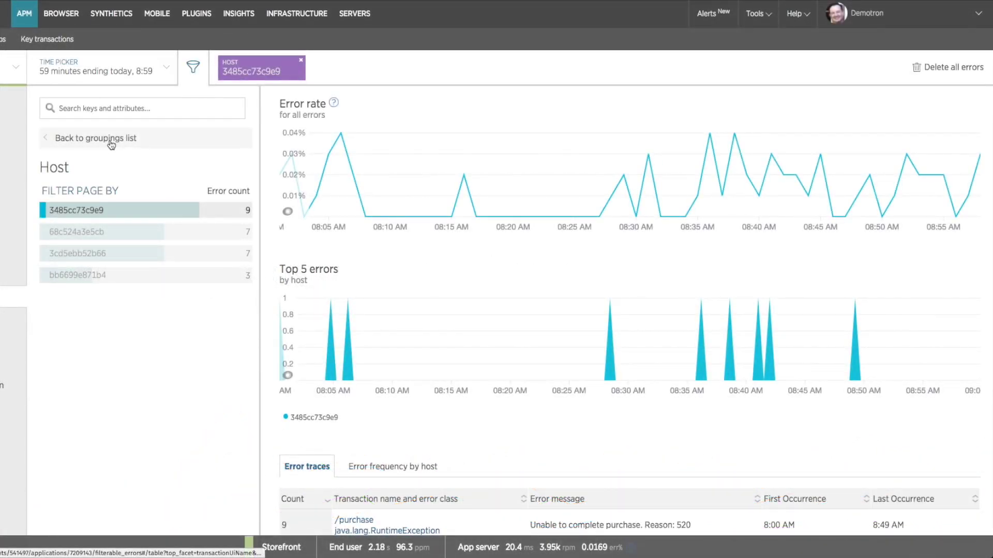
Back in APM Error analytics, remove the host filter and group the errors by Username.
left_click(111, 146)
left_click(299, 62)
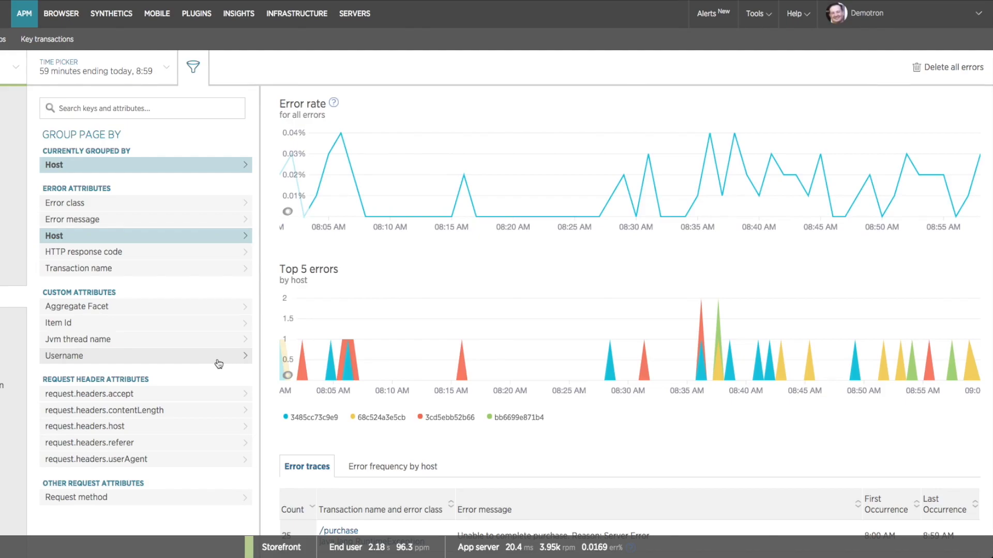
left_click(144, 358)
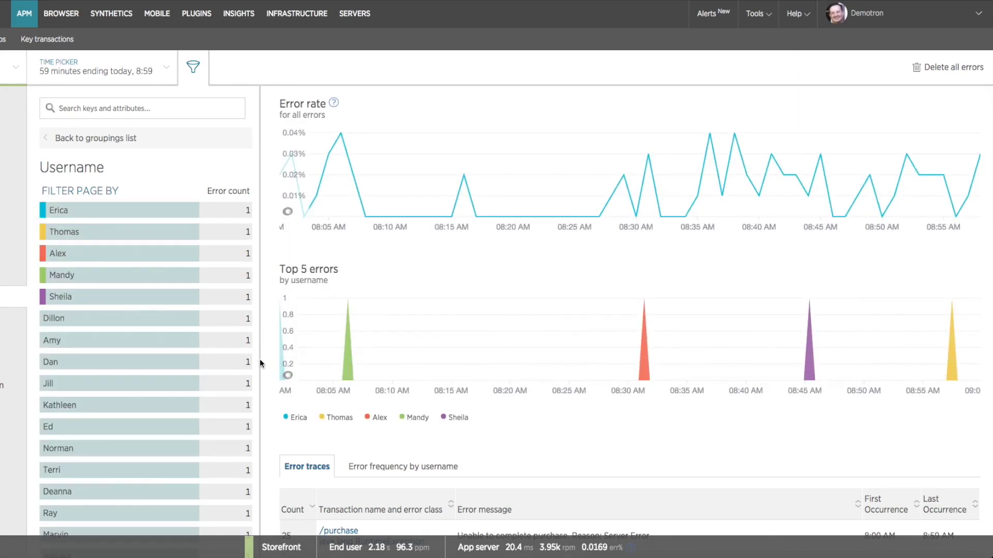
scroll(260, 363, "down", 5)
scroll(262, 362, "up", 5)
Group the errors by request.headers.userAgent, review the resulting charts and traces, and return to the groupings list.
left_click(106, 137)
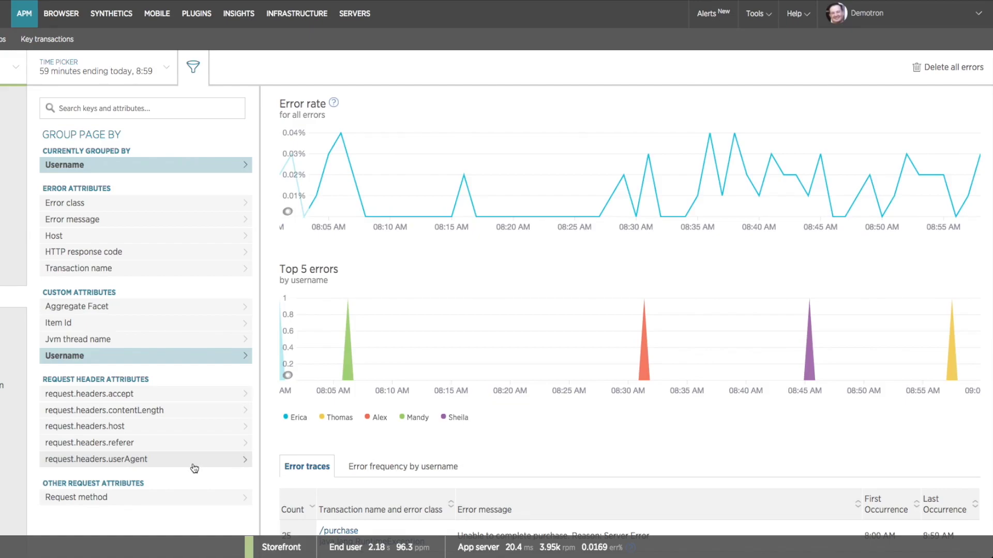
left_click(175, 460)
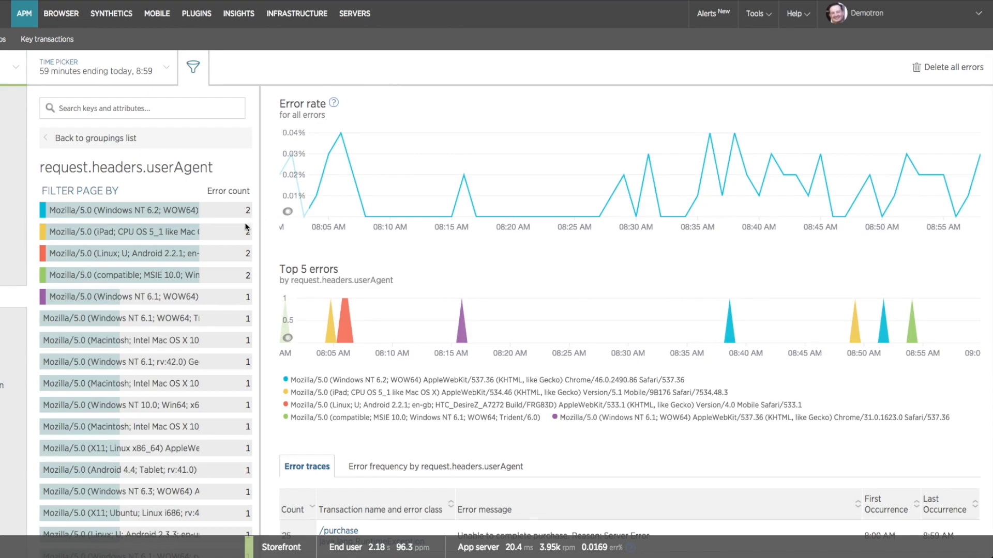
mouse_move(328, 370)
mouse_move(428, 389)
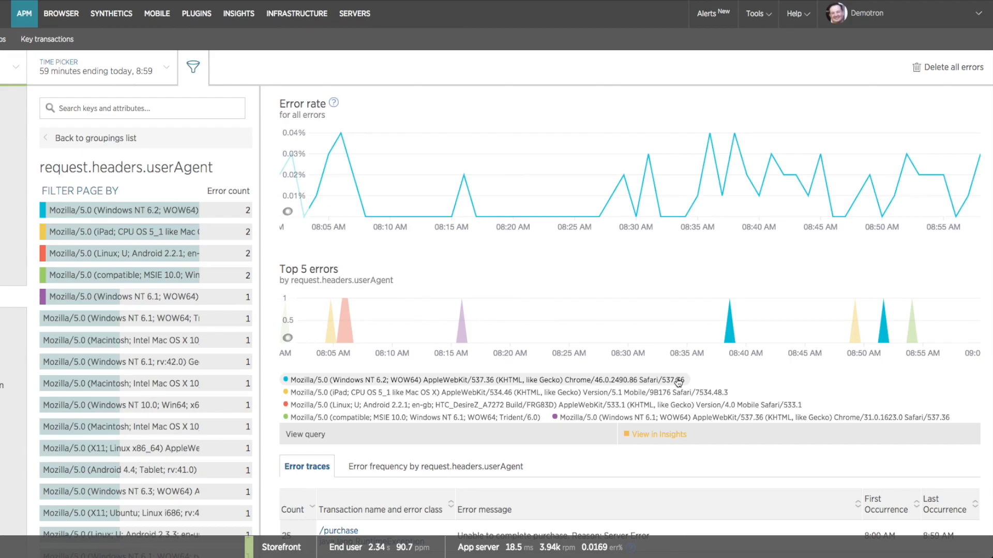
scroll(685, 467, "down", 3)
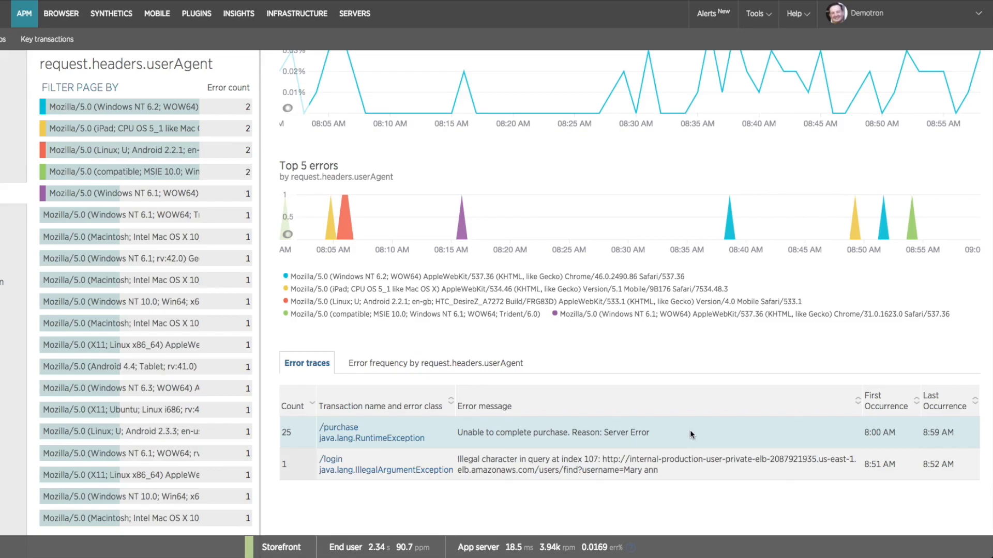
scroll(690, 430, "up", 3)
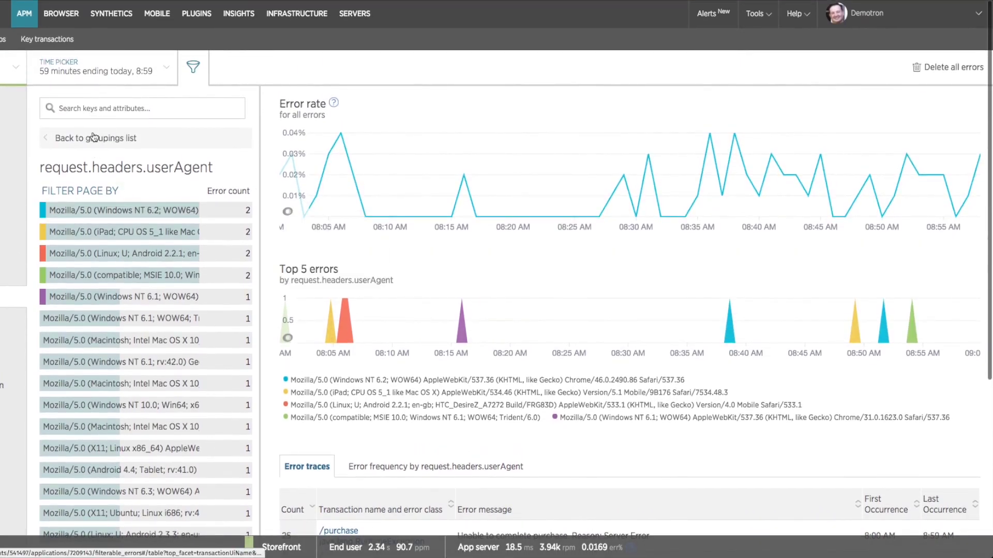
left_click(96, 141)
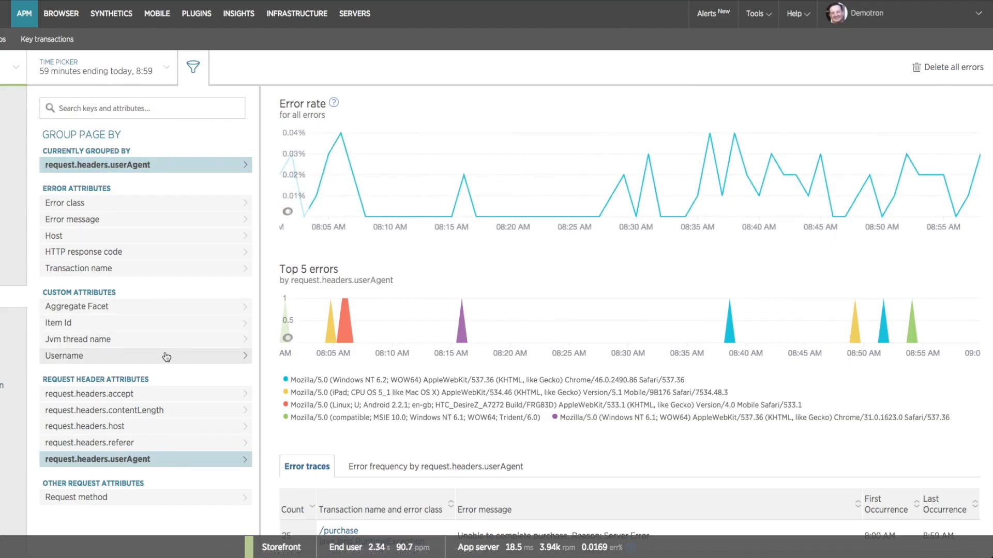